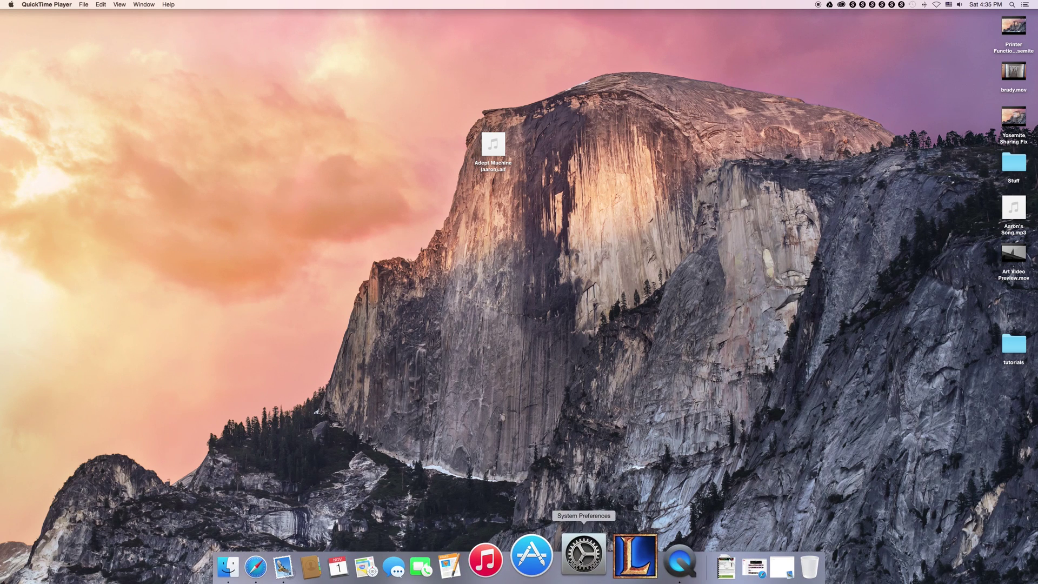
- In System Preferences' iCloud pane, uncheck Mail in the iCloud Drive document options
{"action": "left_click", "coordinate": [583, 540]}
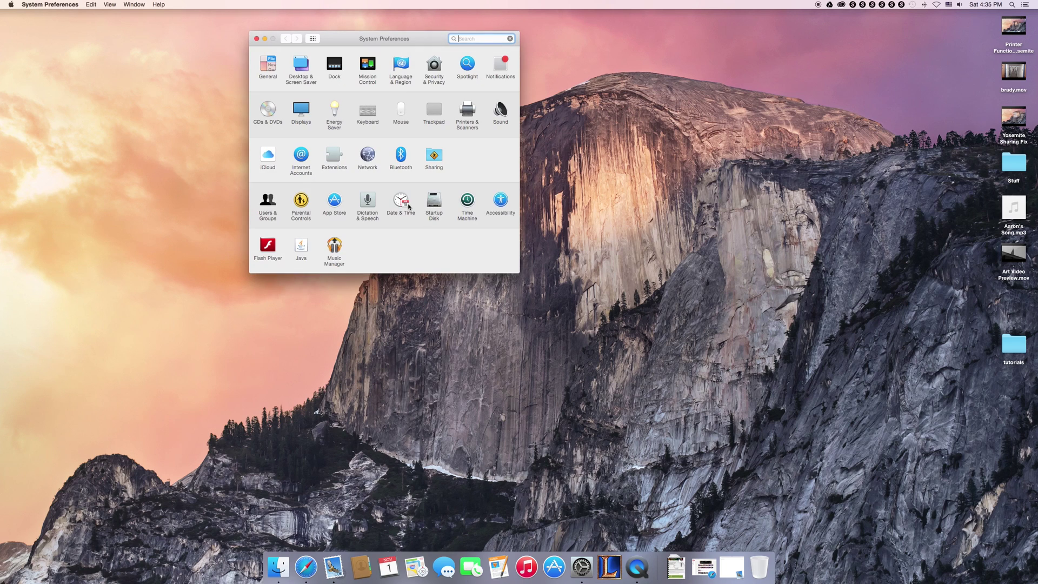
{"action": "left_click", "coordinate": [266, 159]}
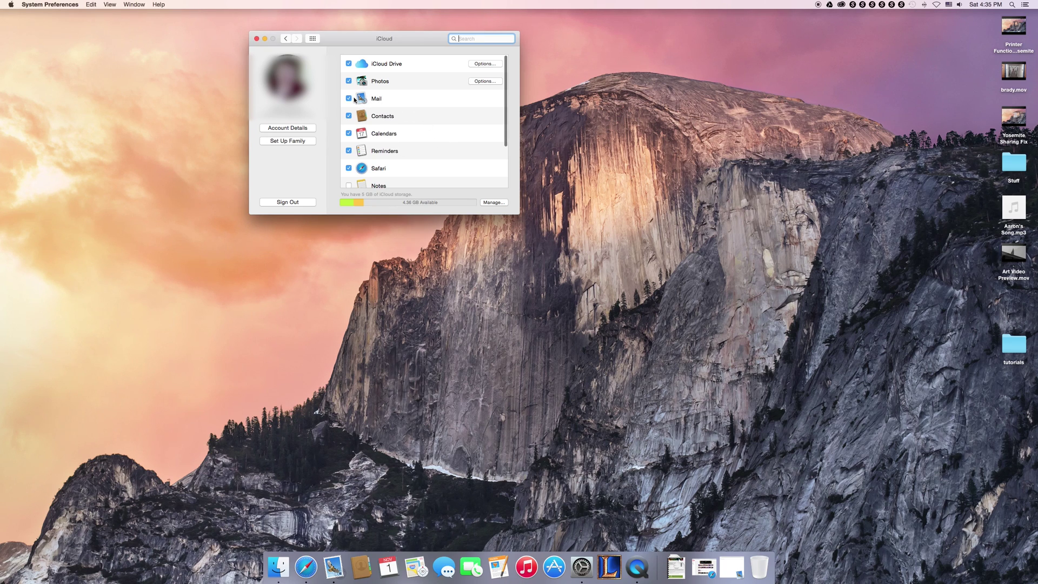
{"action": "left_click", "coordinate": [483, 65]}
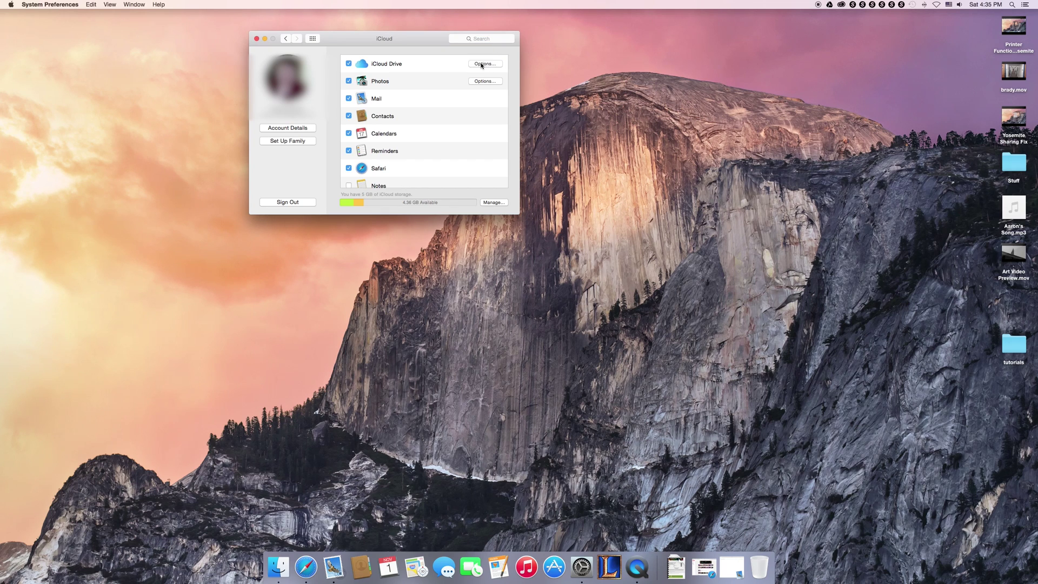
{"action": "scroll", "coordinate": [380, 132], "scroll_direction": "down", "scroll_amount": 5}
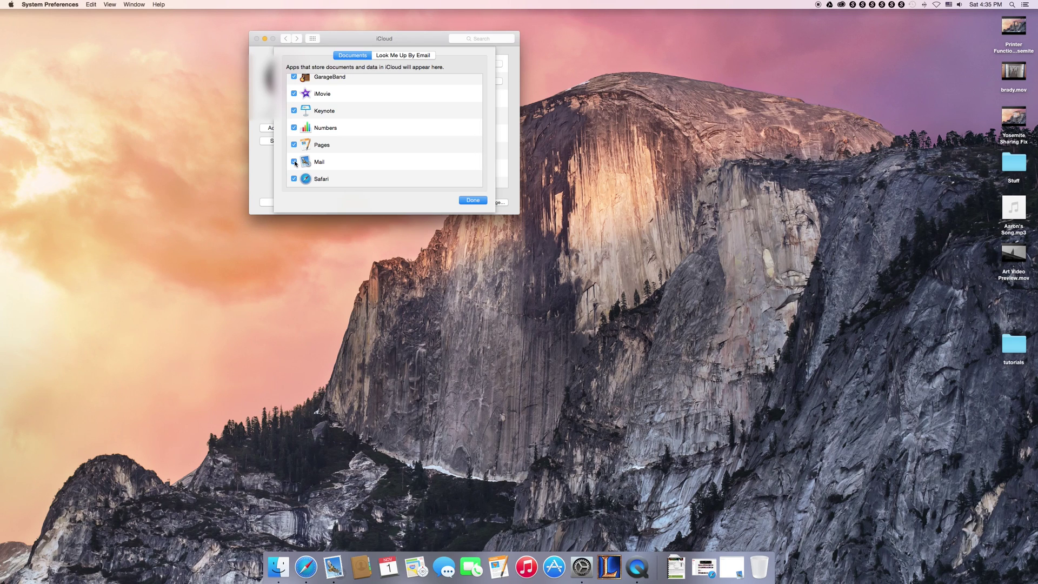
{"action": "left_click", "coordinate": [294, 162]}
- Re-check Mail in the iCloud Drive document options and close the options sheet
{"action": "left_click", "coordinate": [294, 162]}
{"action": "left_click", "coordinate": [475, 200]}
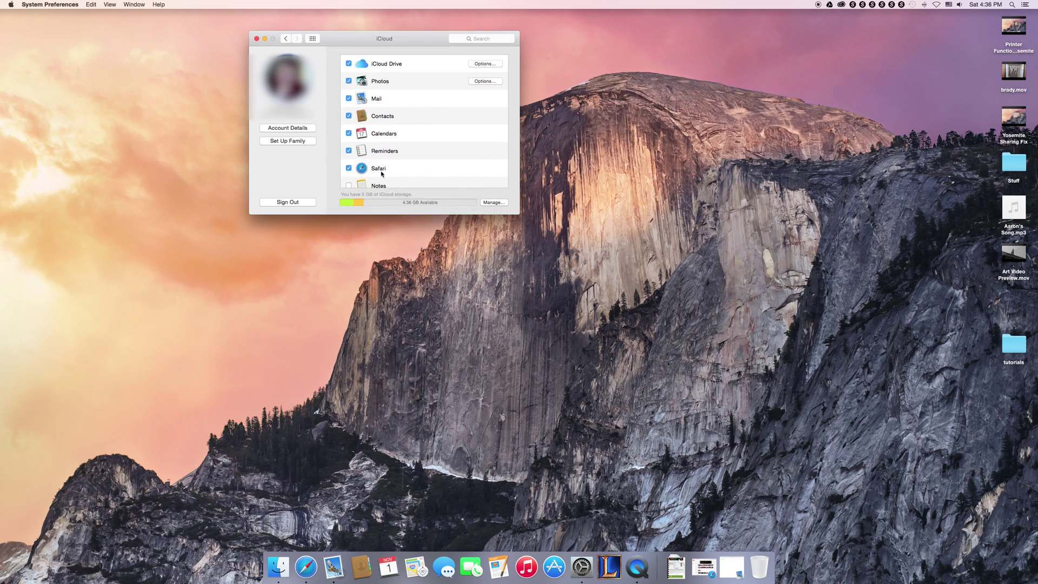
{"action": "left_click", "coordinate": [493, 65]}
{"action": "left_click", "coordinate": [295, 162]}
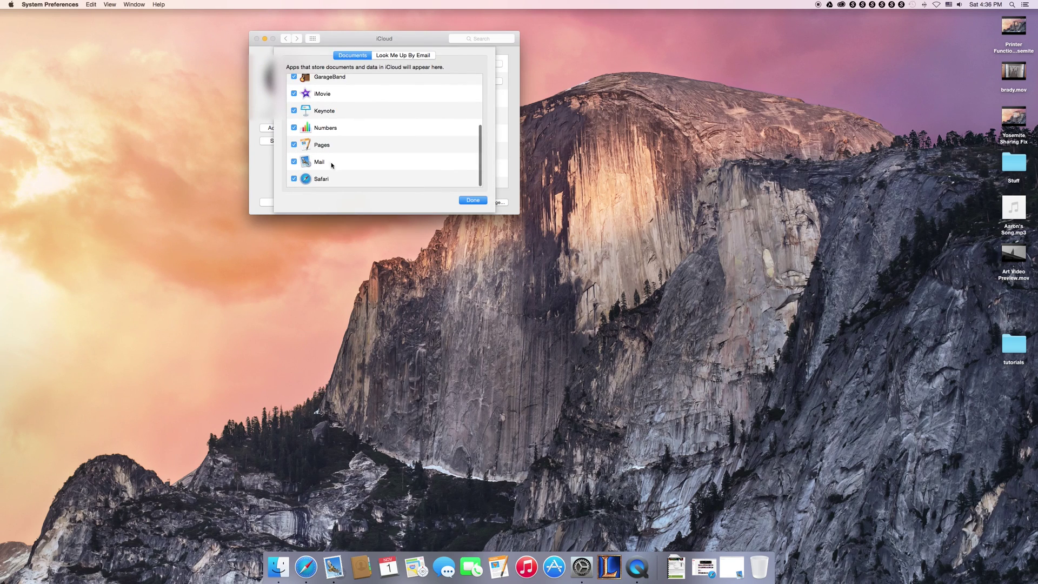
{"action": "left_click", "coordinate": [469, 199]}
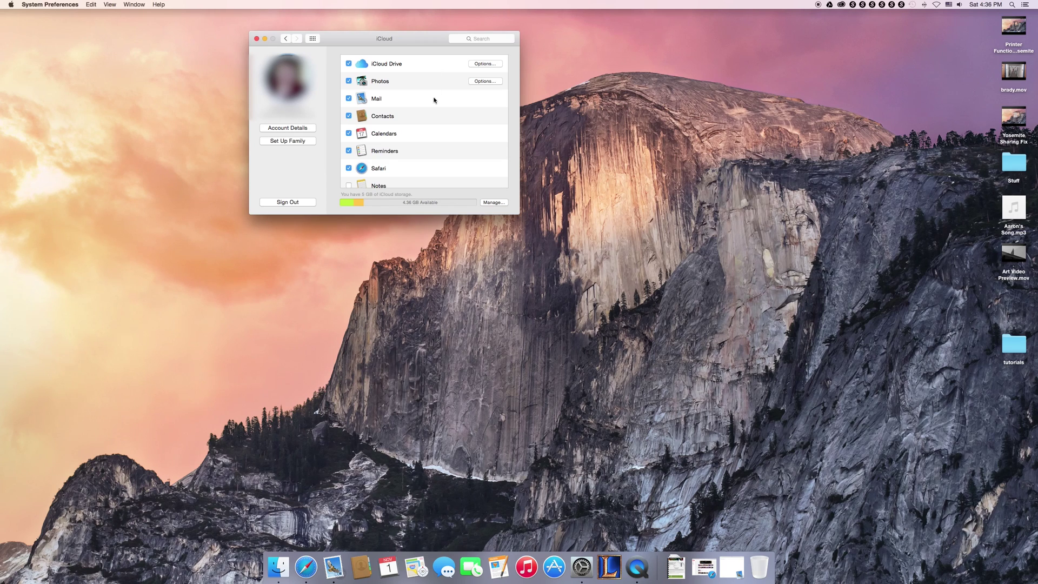
{"action": "scroll", "coordinate": [398, 158], "scroll_direction": "down", "scroll_amount": 5}
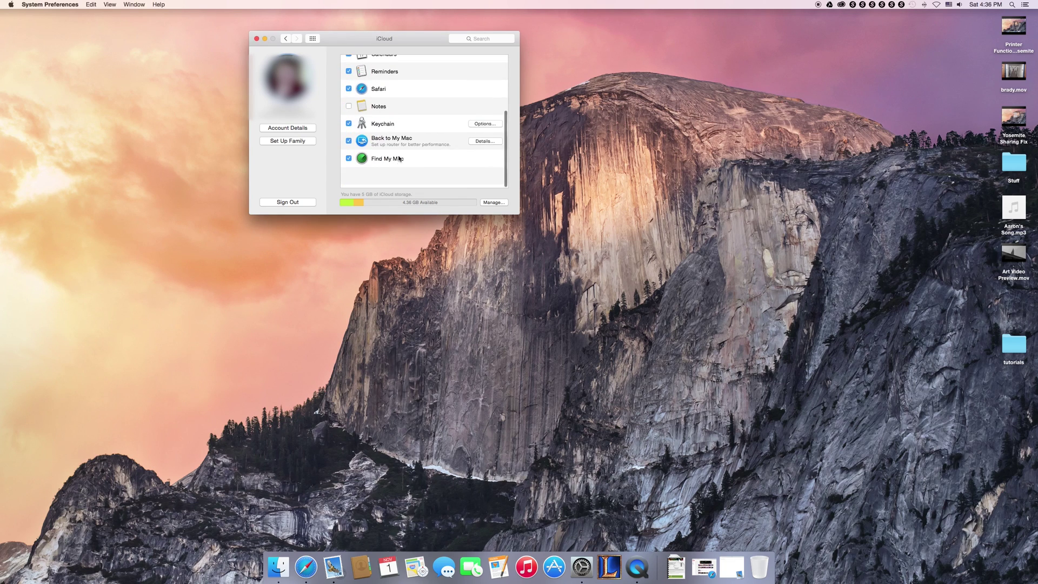
{"action": "scroll", "coordinate": [405, 130], "scroll_direction": "up", "scroll_amount": 5}
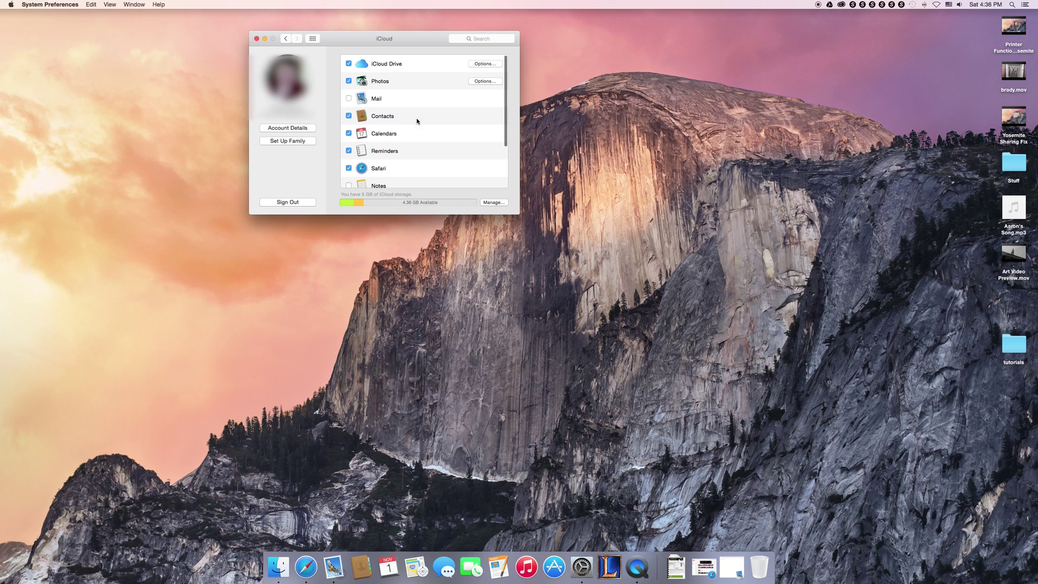
- Close and reopen System Preferences from the Dock, returning to the iCloud pane
{"action": "left_click", "coordinate": [257, 39]}
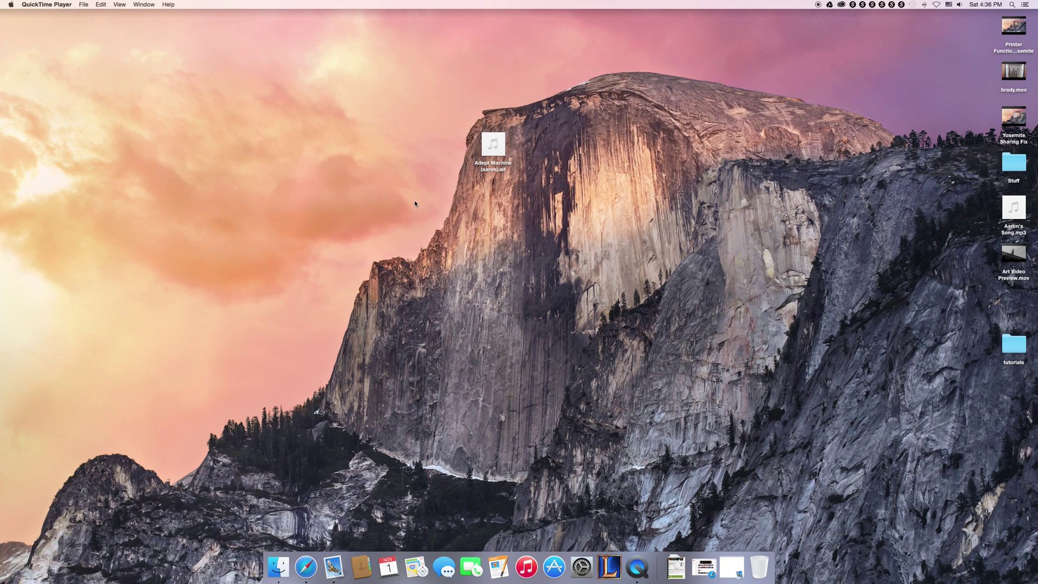
{"action": "left_click", "coordinate": [582, 567]}
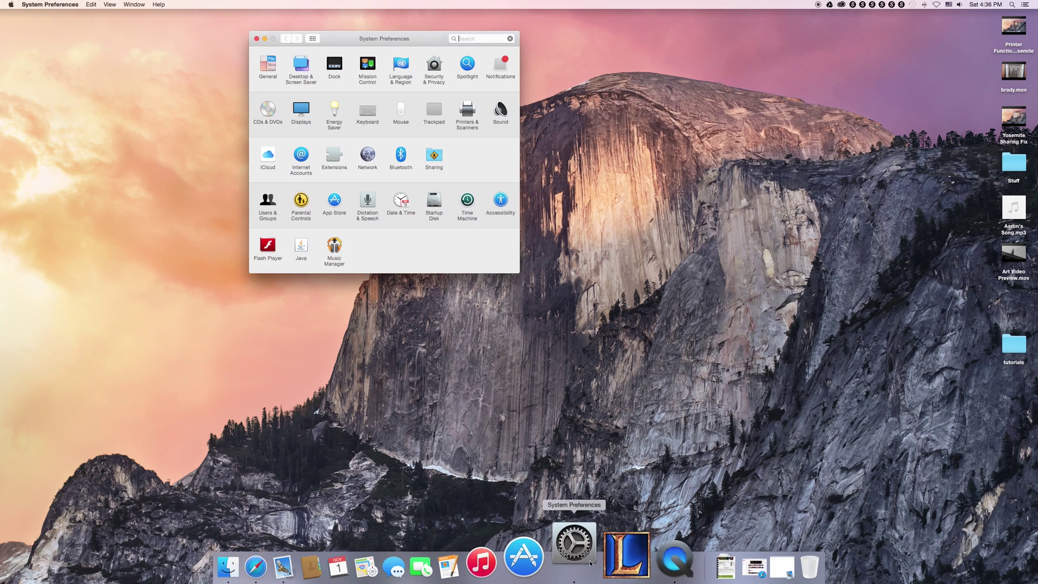
{"action": "left_click", "coordinate": [268, 153]}
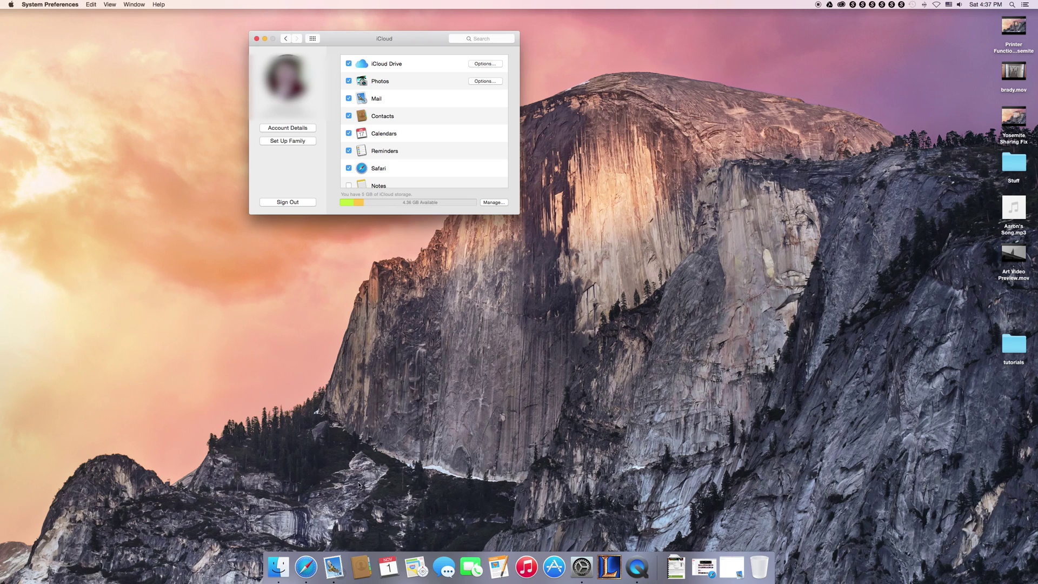
- Start a new message from Mail's Dock menu, and turn on Mail Drop for the iCloud account's large attachments
{"action": "right_click", "coordinate": [336, 560]}
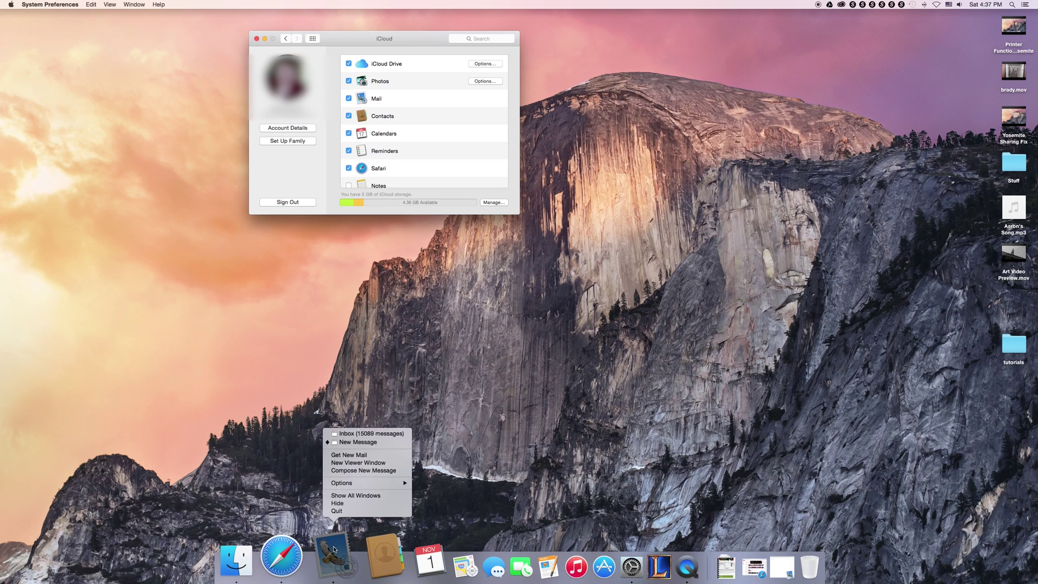
{"action": "left_click", "coordinate": [362, 443]}
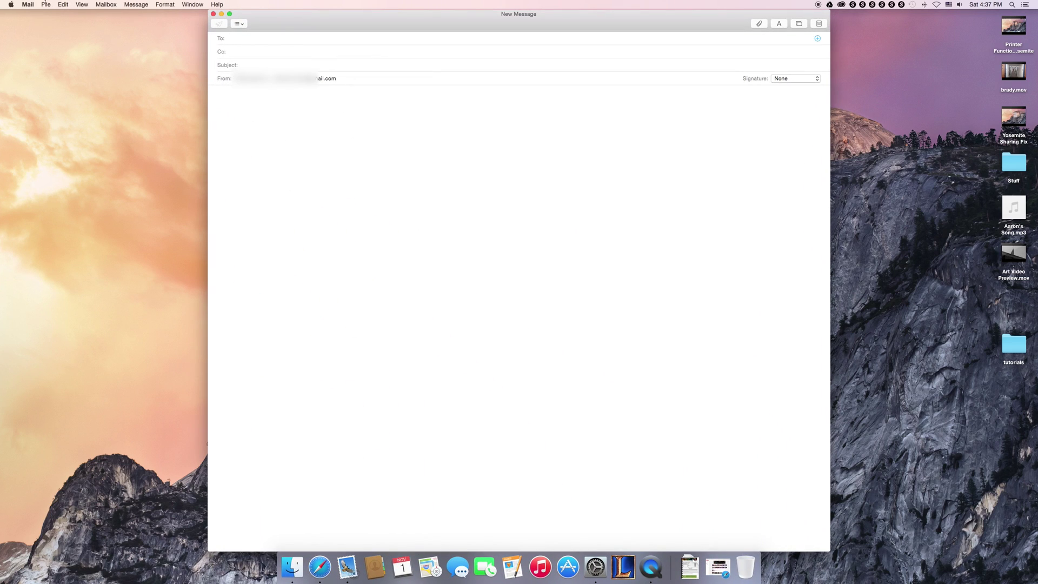
{"action": "left_click", "coordinate": [45, 3]}
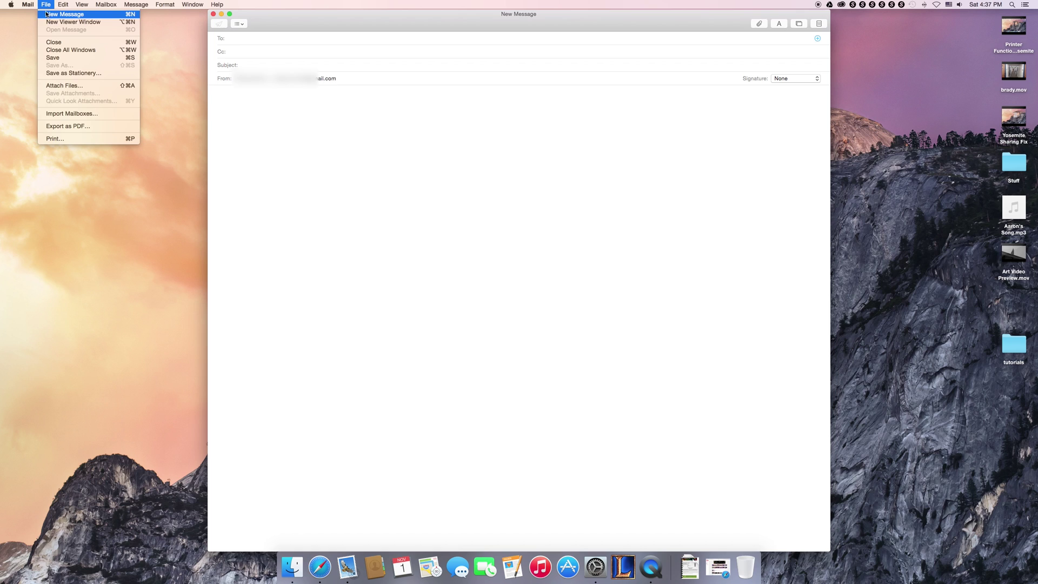
{"action": "left_click", "coordinate": [35, 25]}
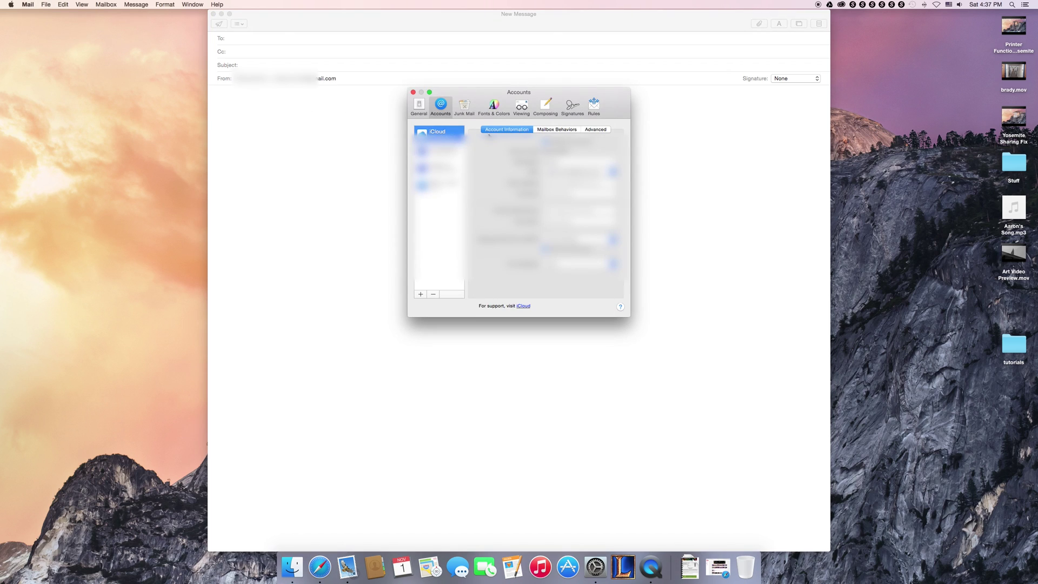
{"action": "left_click", "coordinate": [597, 132]}
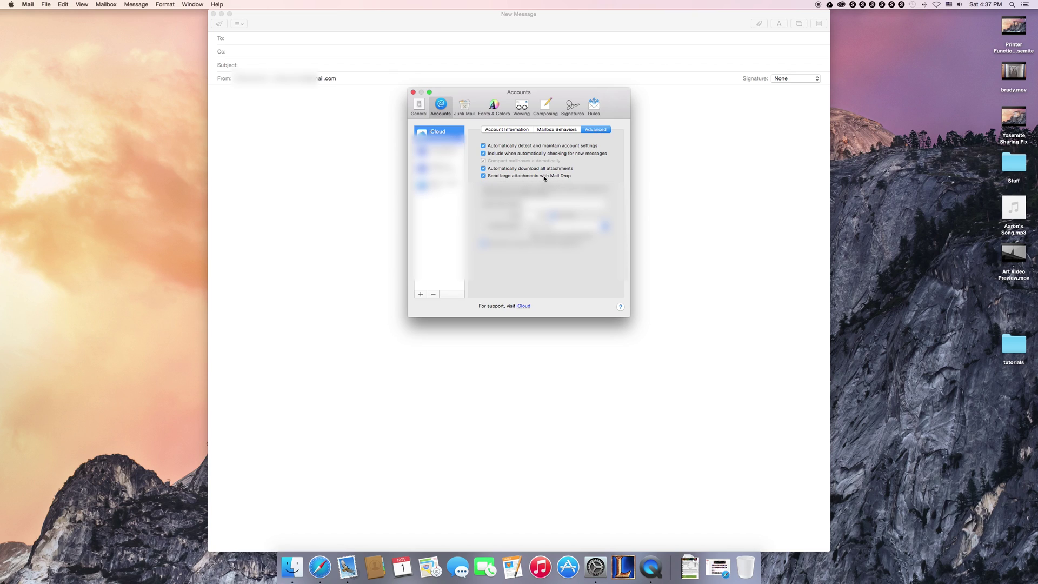
{"action": "left_click", "coordinate": [484, 175]}
{"action": "left_click", "coordinate": [413, 93]}
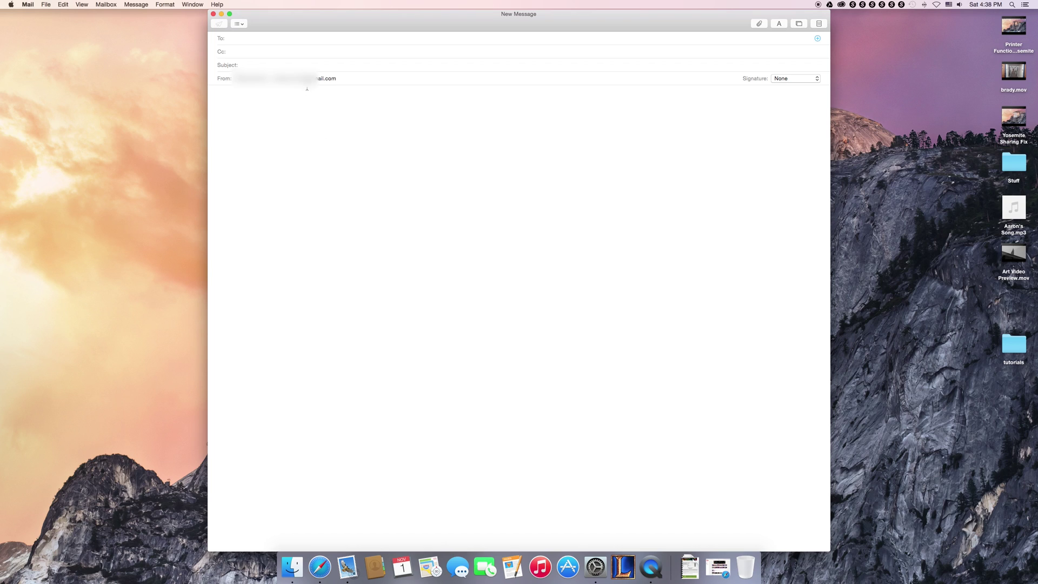
- Send from the iCloud account, enter the recipient's address, and set the subject to 'test'
{"action": "left_click", "coordinate": [341, 79]}
{"action": "left_click", "coordinate": [341, 78]}
{"action": "left_click", "coordinate": [318, 80]}
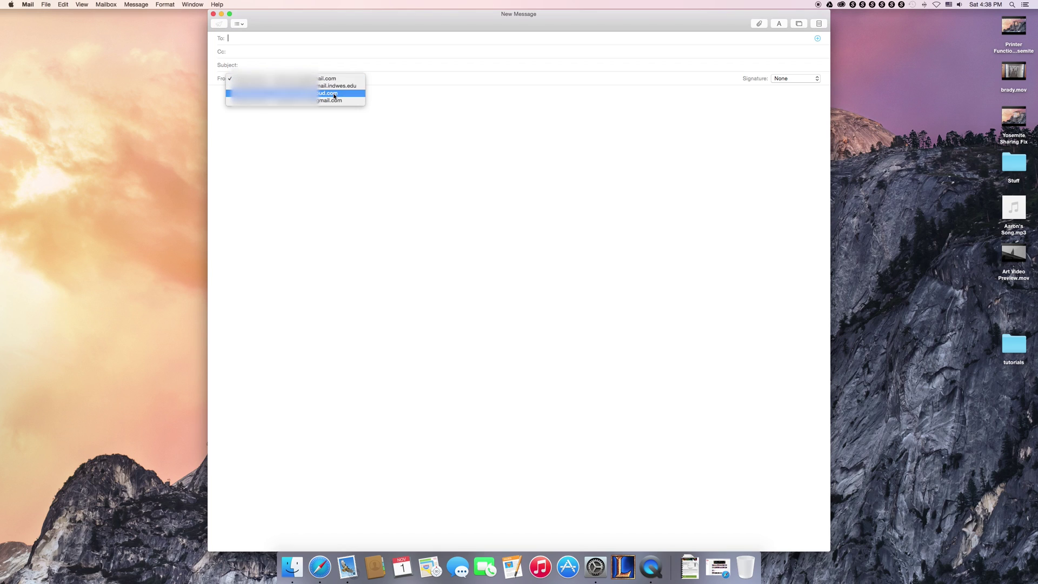
{"action": "left_click", "coordinate": [335, 94]}
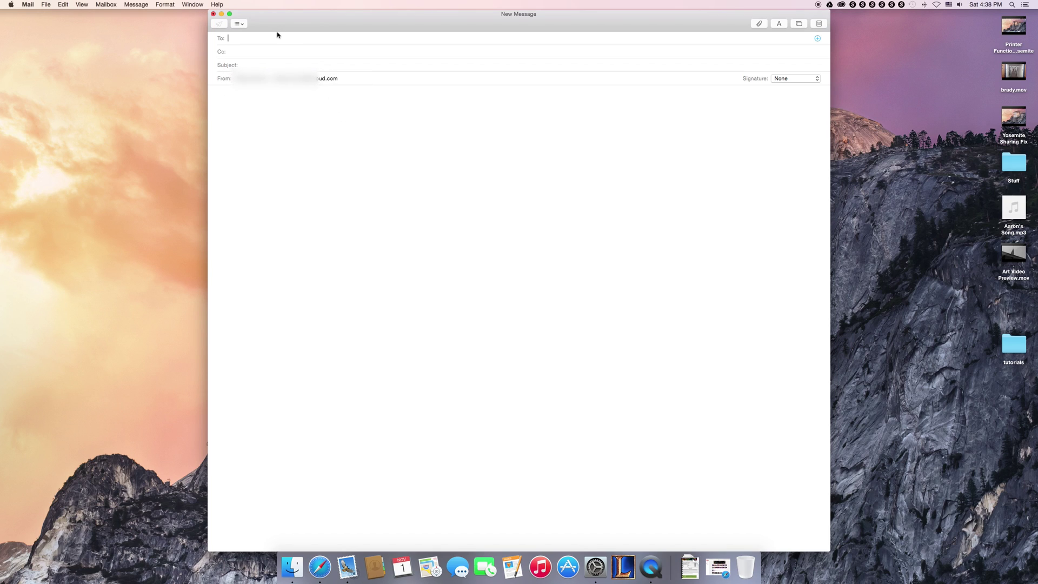
{"action": "key", "text": "Return"}
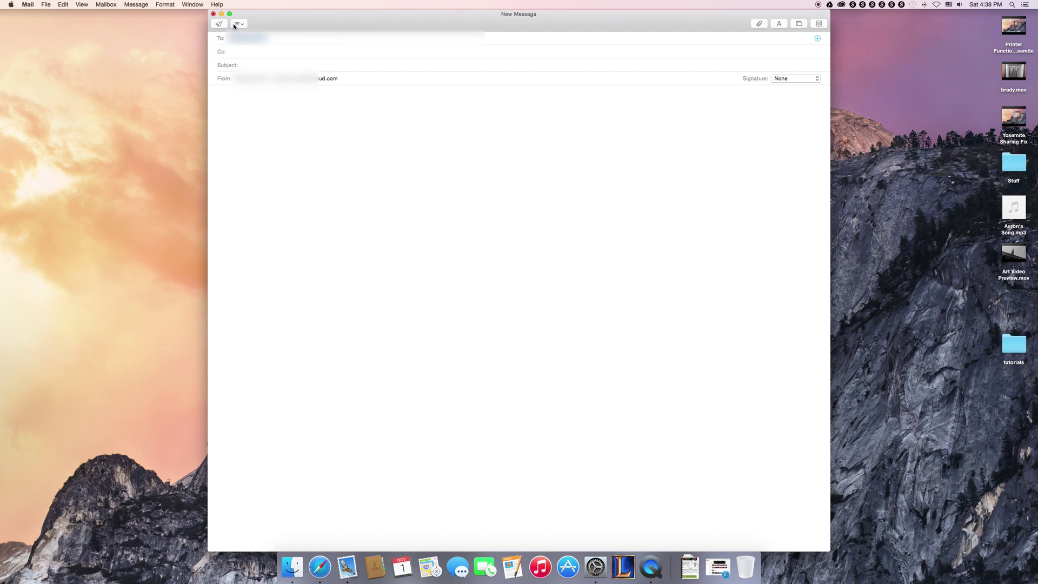
{"action": "left_click", "coordinate": [255, 64]}
{"action": "type", "text": "test"}
- Attach Adept Machine (aaron).aif from the Desktop to the test message
{"action": "left_click", "coordinate": [760, 24]}
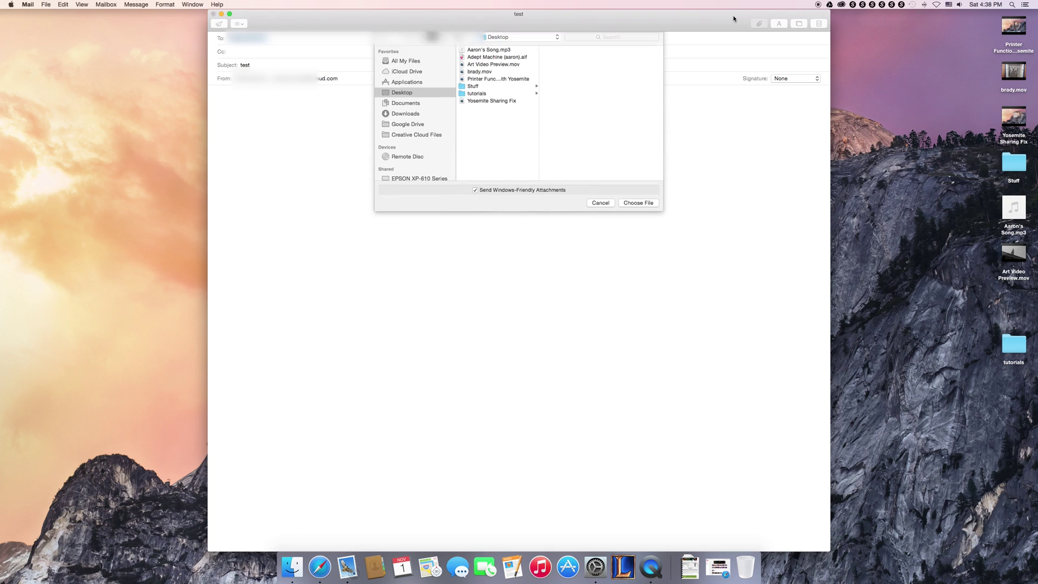
{"action": "left_click", "coordinate": [477, 60]}
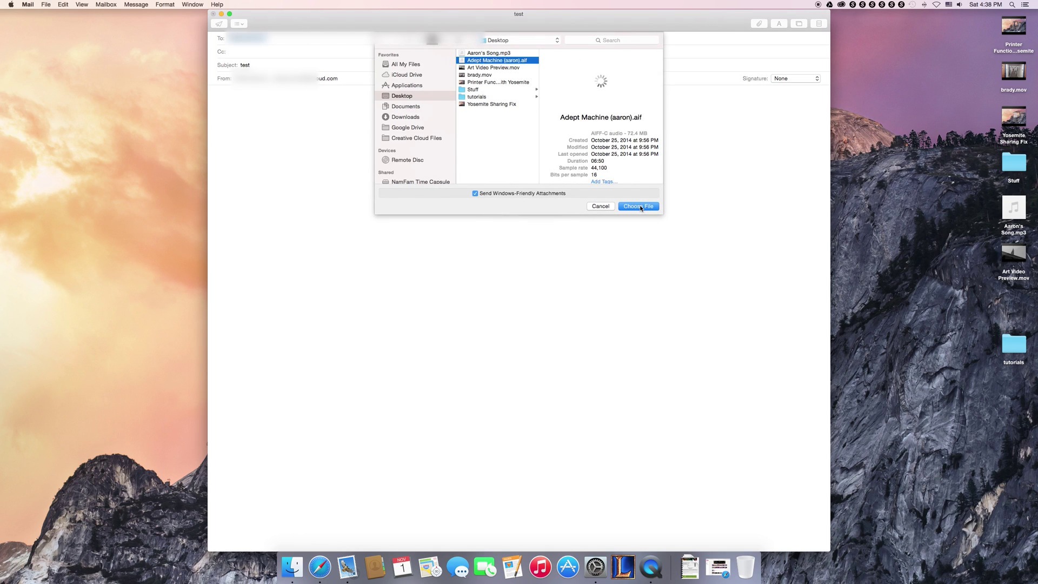
{"action": "left_click", "coordinate": [640, 207]}
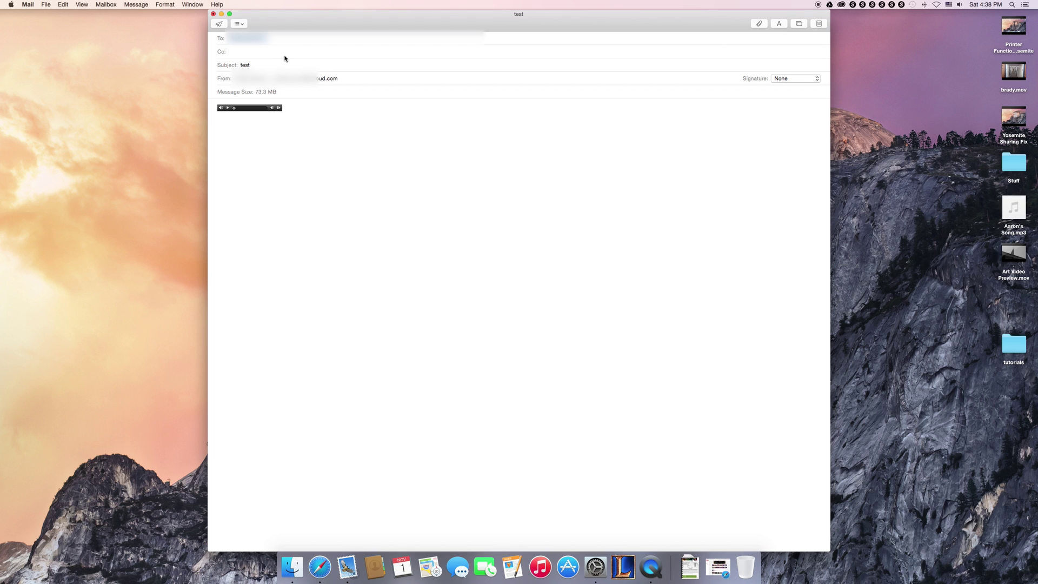
- Send the test message with its audio attachment and switch to the mailbox view
{"action": "left_click", "coordinate": [223, 24]}
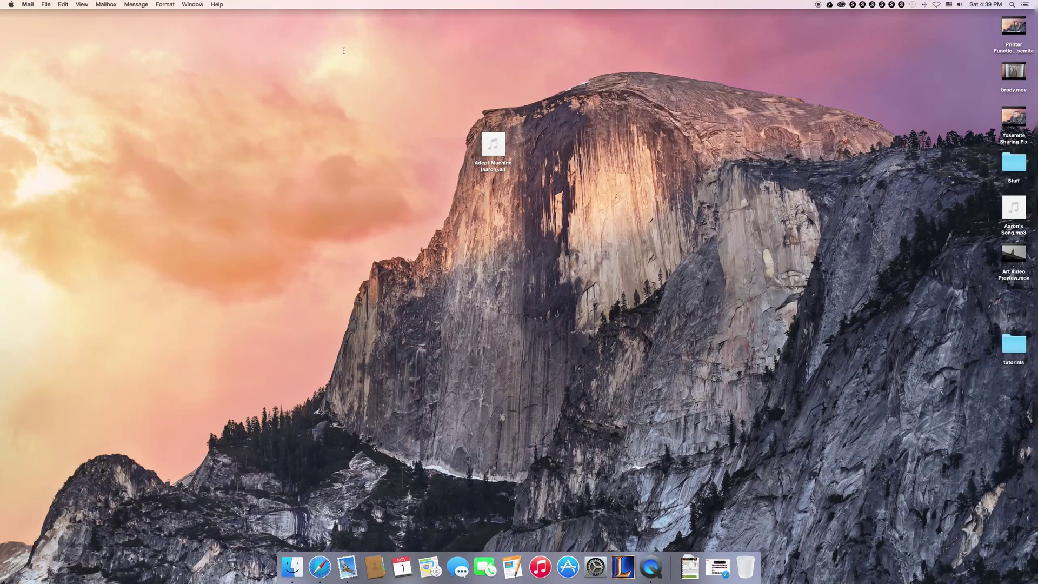
{"action": "key", "text": "ctrl+Right"}
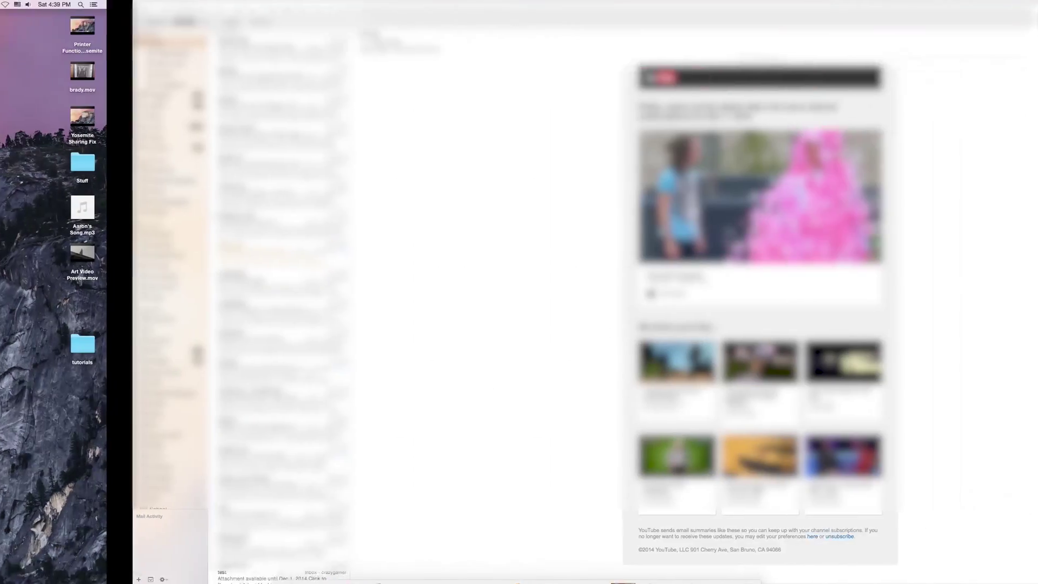